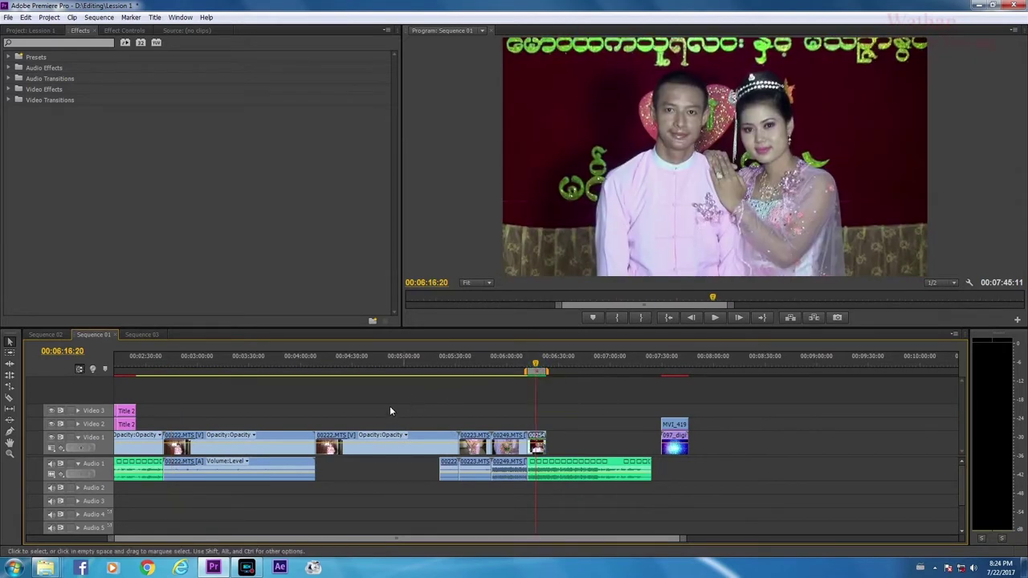
# Place the 00222.MTS clip on Video 2 directly above 00254.MTS, with both clips starting at the same point
pyautogui.click(181, 441)
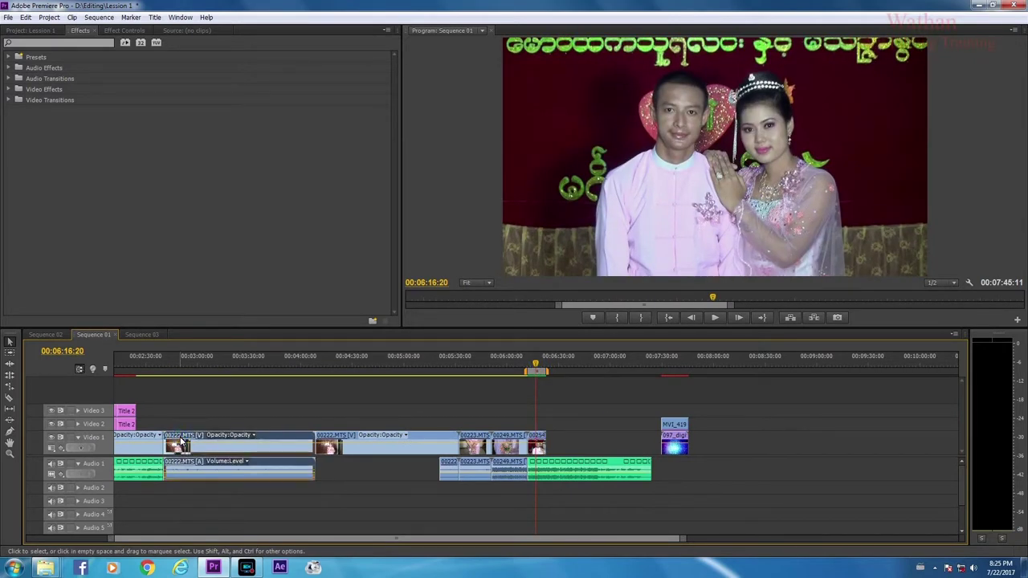
pyautogui.moveTo(182, 441); pyautogui.dragTo(545, 417)
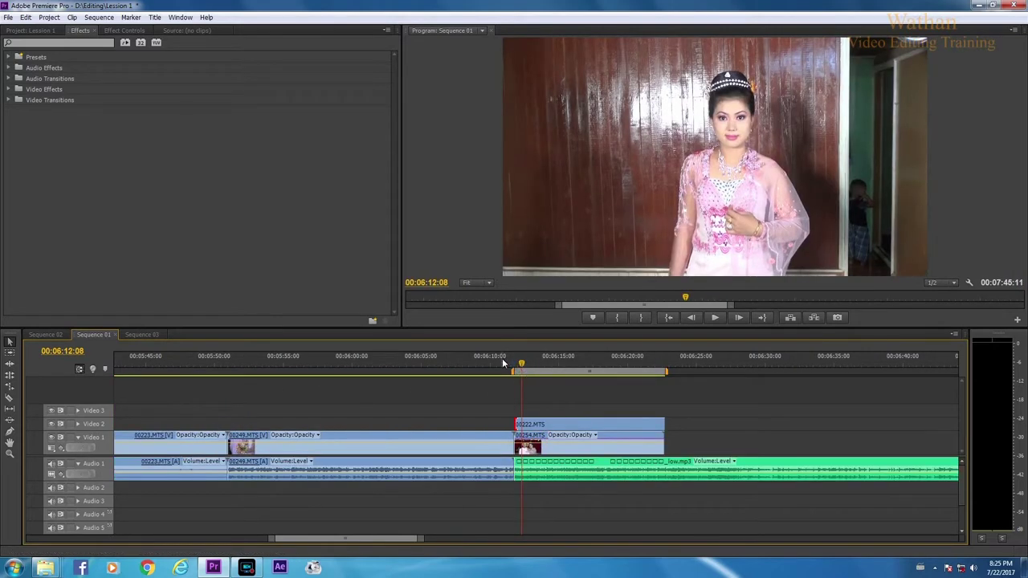
pyautogui.moveTo(566, 432); pyautogui.dragTo(564, 425)
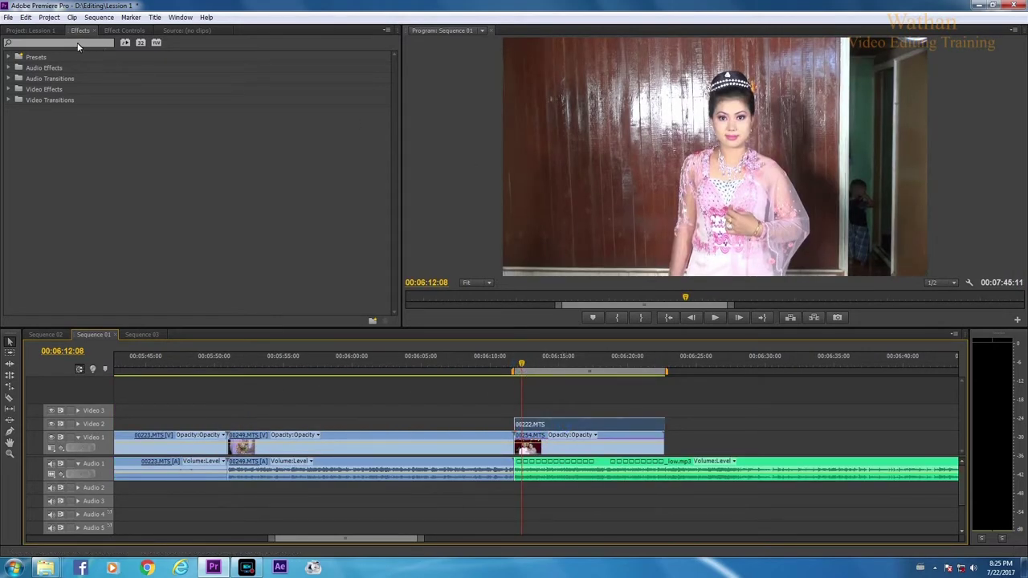
# Search the effects for "wipe circle" and apply the Sapphire S_WipeCircle effect to the 00222.MTS clip on Video 2
pyautogui.doubleClick(28, 92)
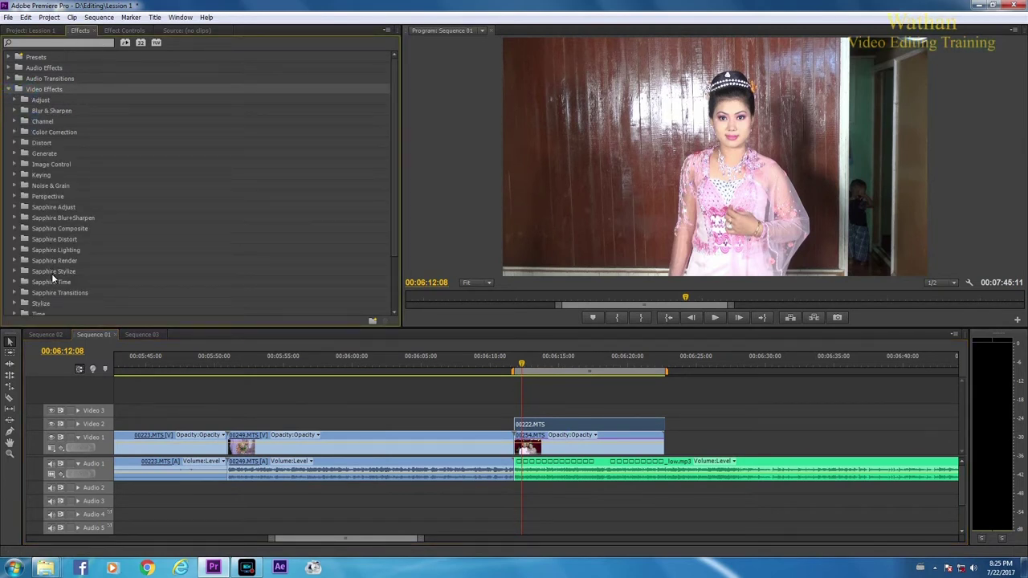
pyautogui.click(57, 292)
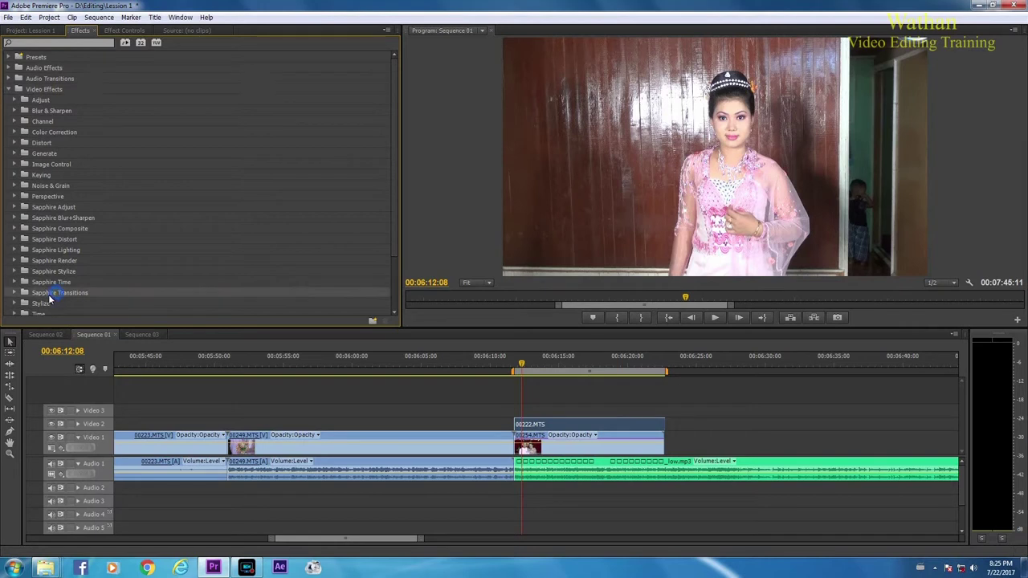
pyautogui.click(13, 292)
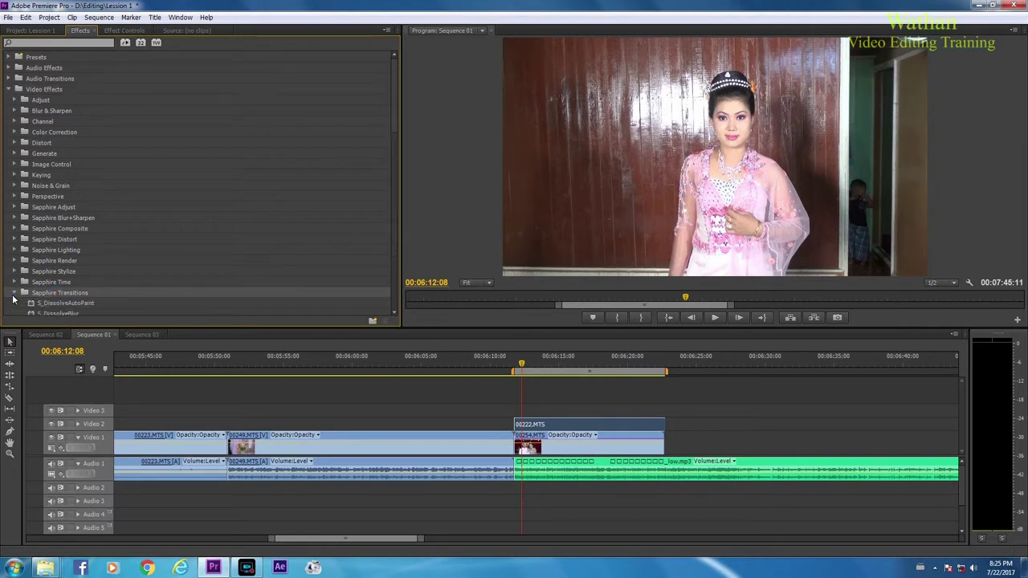
pyautogui.moveTo(392, 115); pyautogui.dragTo(396, 232)
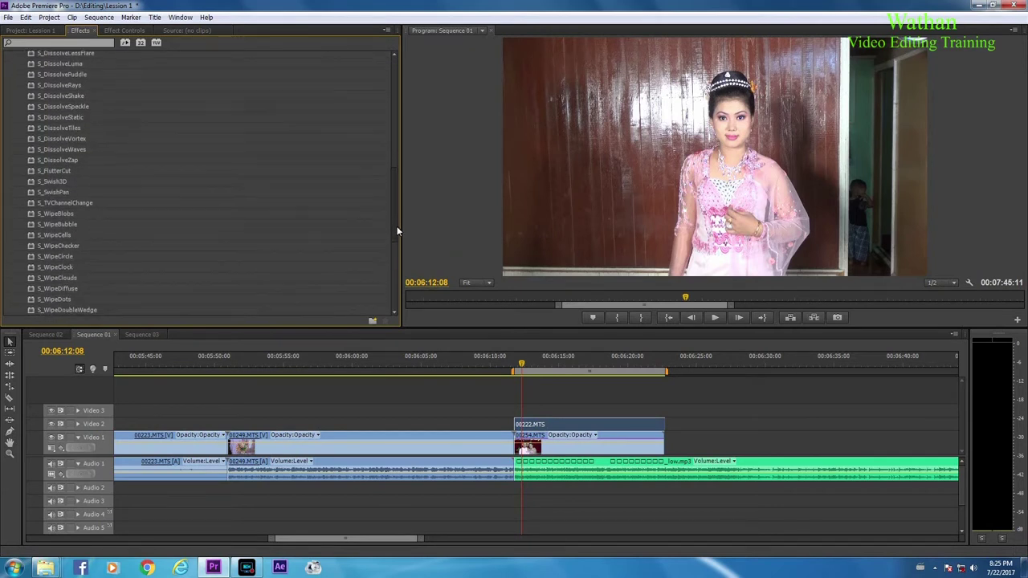
pyautogui.click(59, 255)
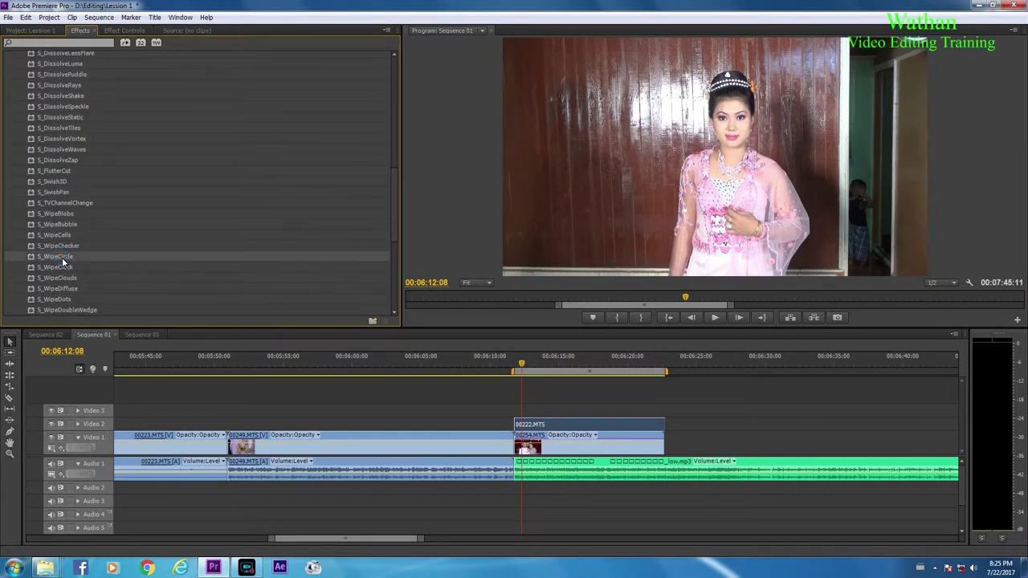
pyautogui.moveTo(394, 226); pyautogui.dragTo(394, 206)
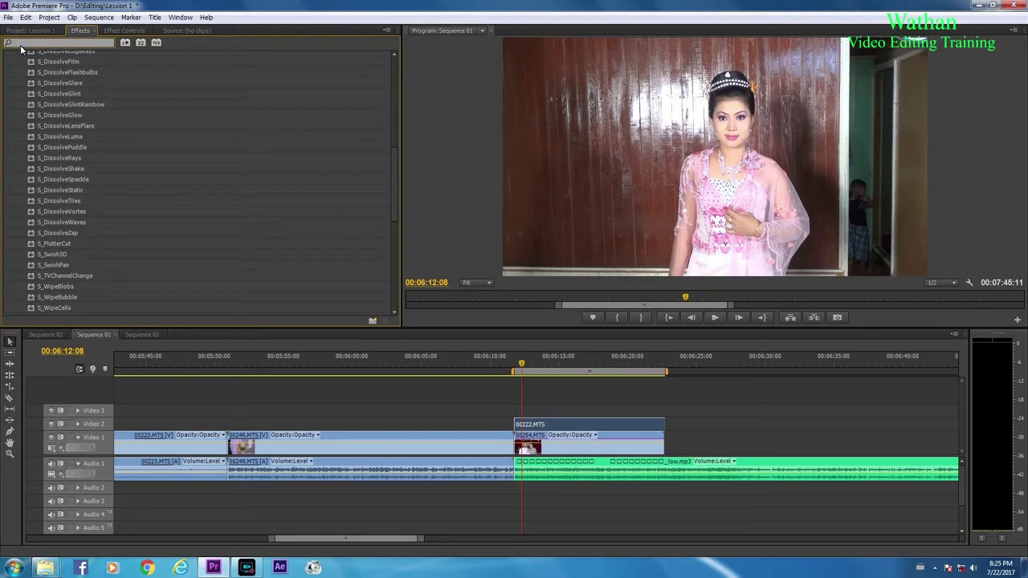
pyautogui.write('wipe')
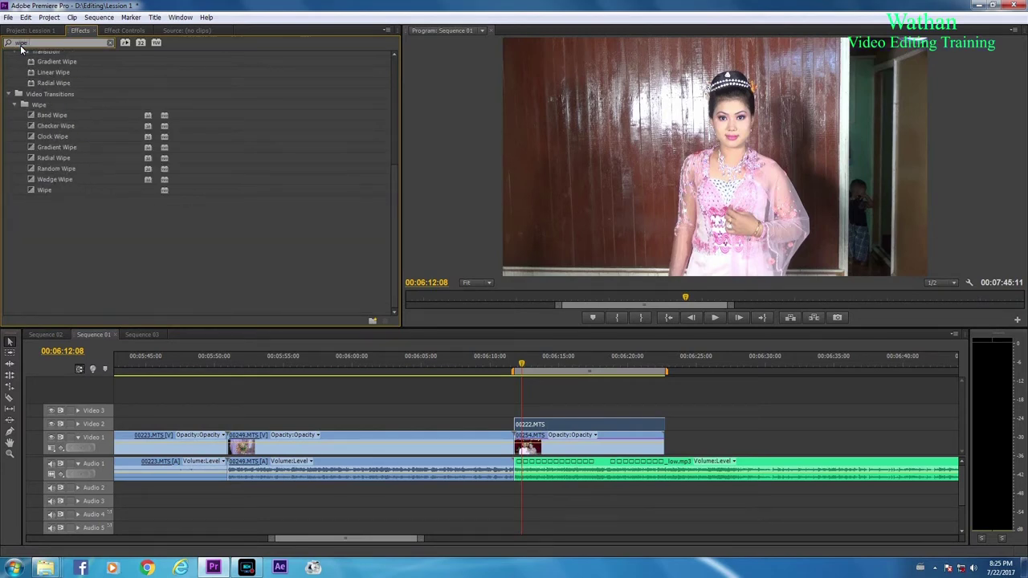
pyautogui.write(' circle')
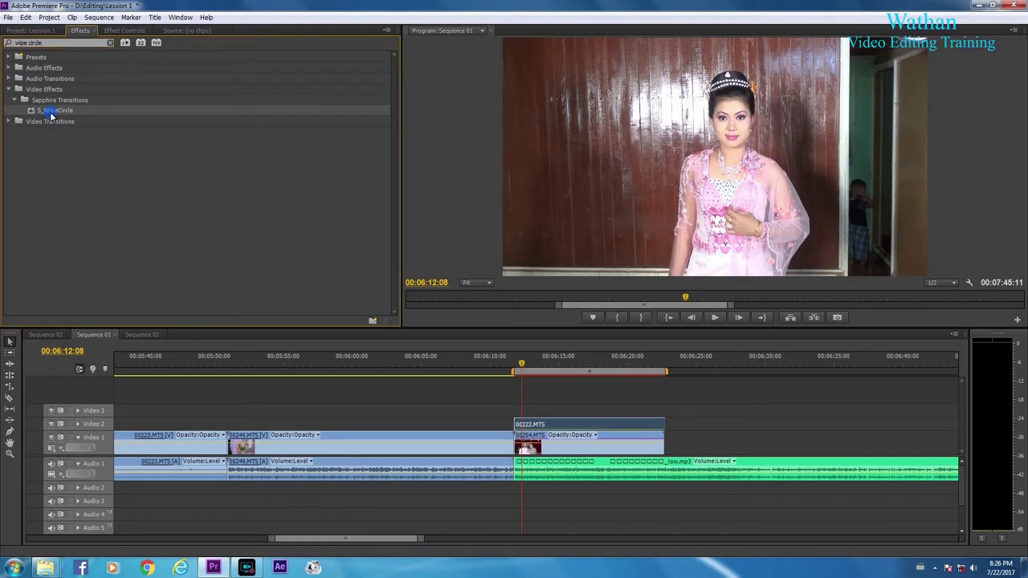
# Shape the S_WipeCircle mask with Center XY 1048, 488, Wipe Percent about 66.60% and Edge Softness about 44.91
pyautogui.click(120, 31)
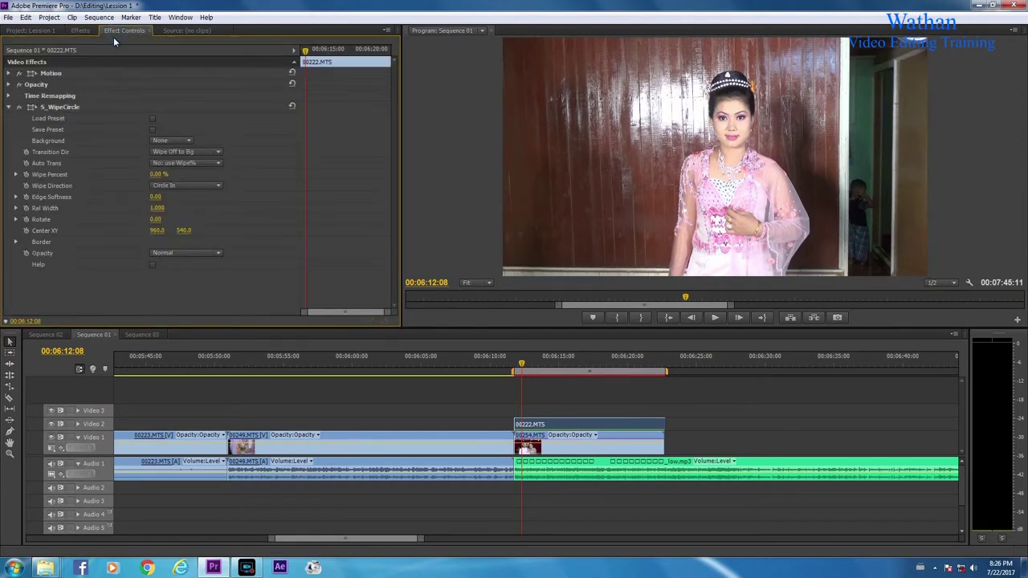
pyautogui.click(62, 110)
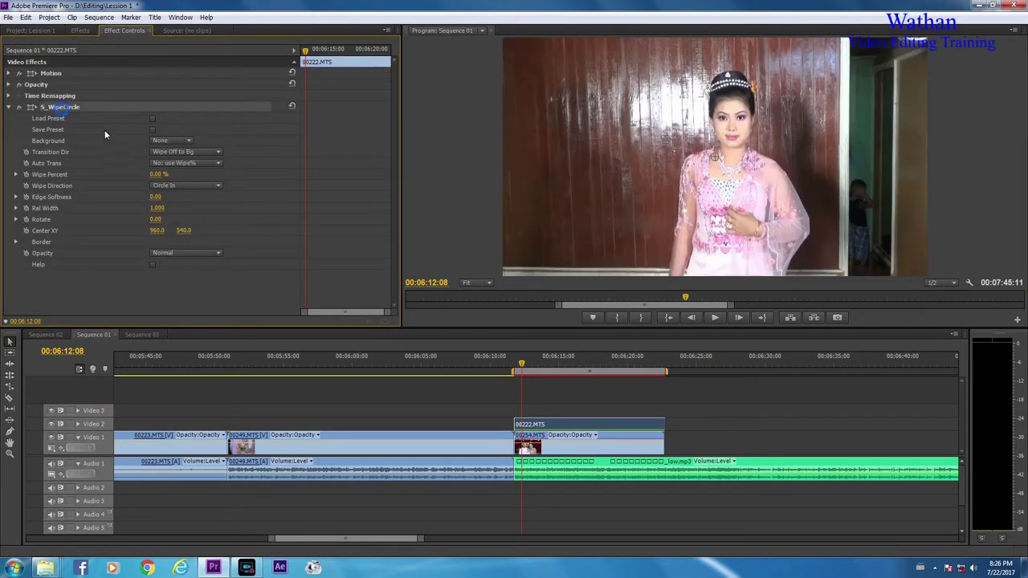
pyautogui.click(16, 178)
pyautogui.moveTo(19, 194); pyautogui.dragTo(182, 201)
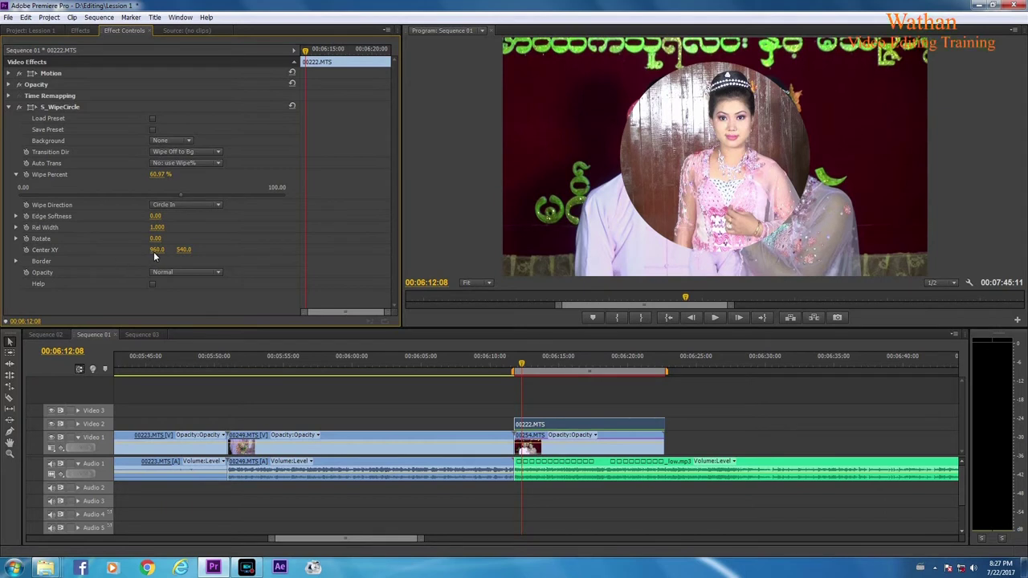
pyautogui.moveTo(153, 252)
pyautogui.mouseDown()
pyautogui.moveTo(202, 248)
pyautogui.moveTo(152, 254)
pyautogui.mouseUp()
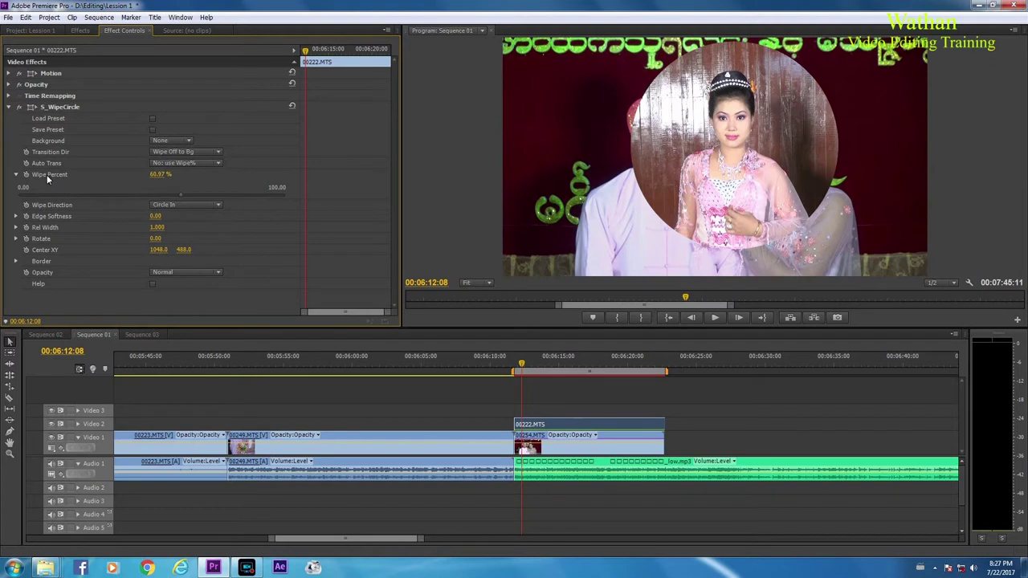
pyautogui.moveTo(180, 194); pyautogui.dragTo(194, 220)
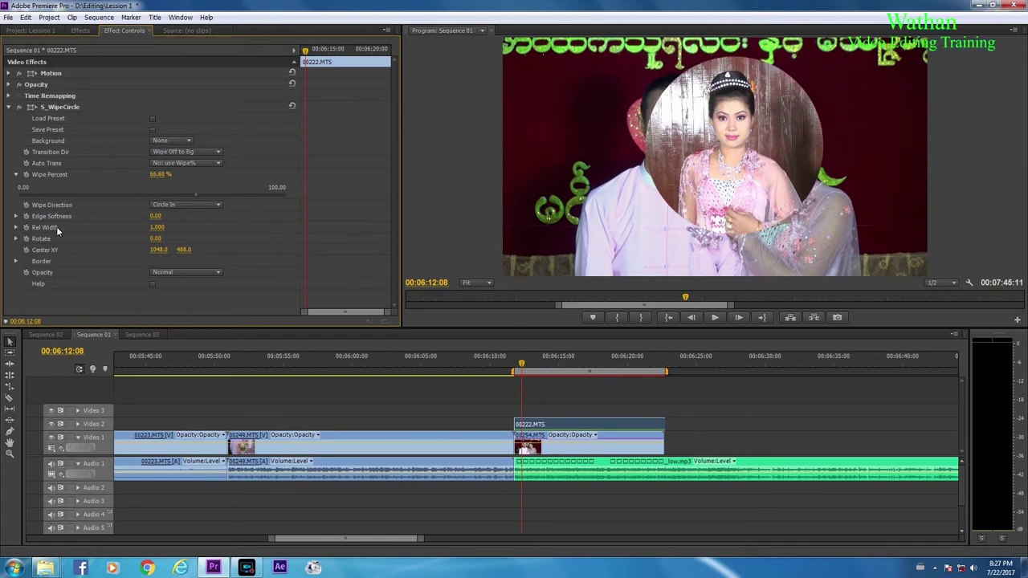
pyautogui.click(16, 216)
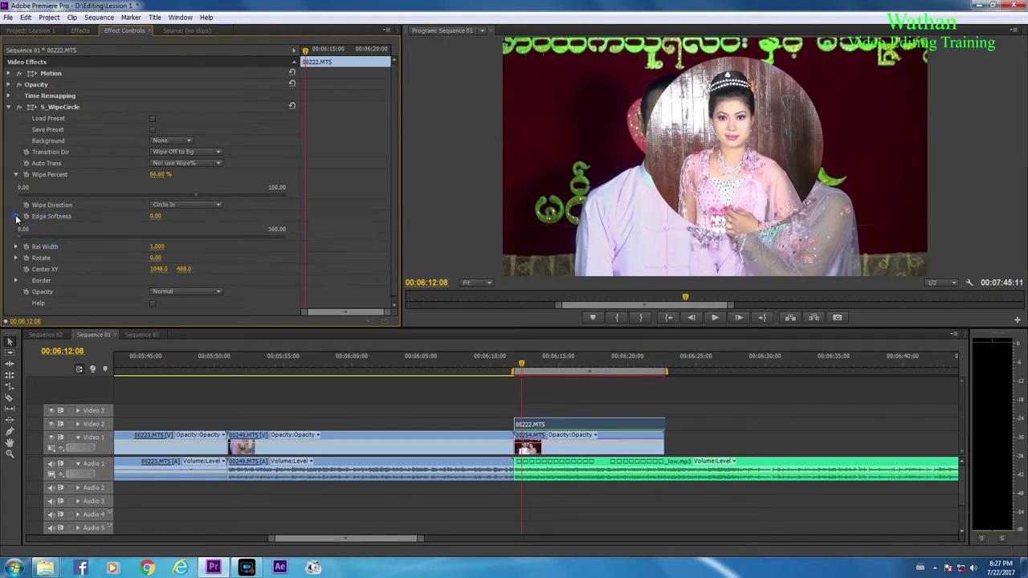
pyautogui.moveTo(21, 236); pyautogui.dragTo(53, 249)
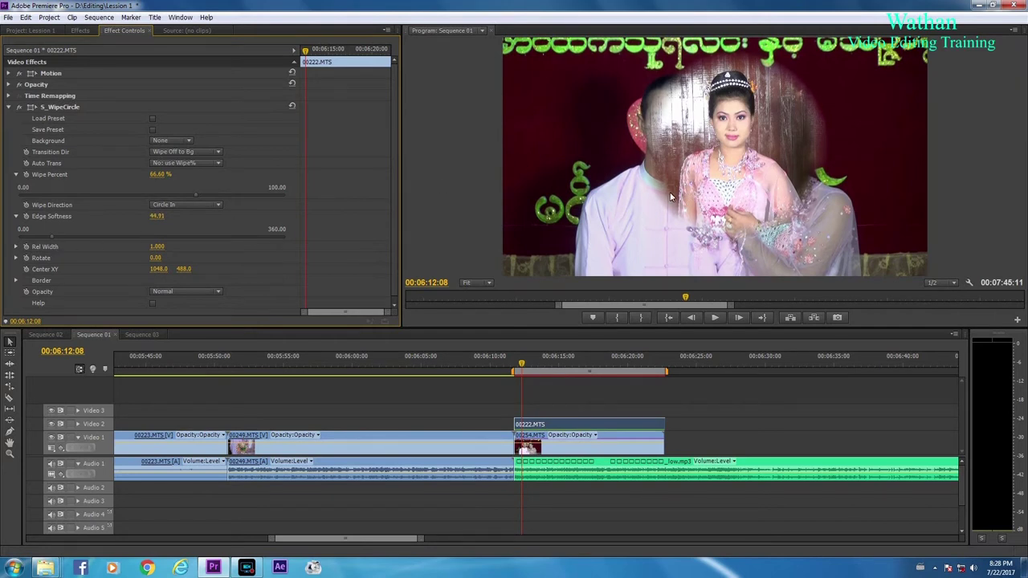
# Set Wipe Percent to 100% and keyframe it at the start of the Video 2 clip, 00:06:11:19
pyautogui.moveTo(194, 195); pyautogui.dragTo(289, 189)
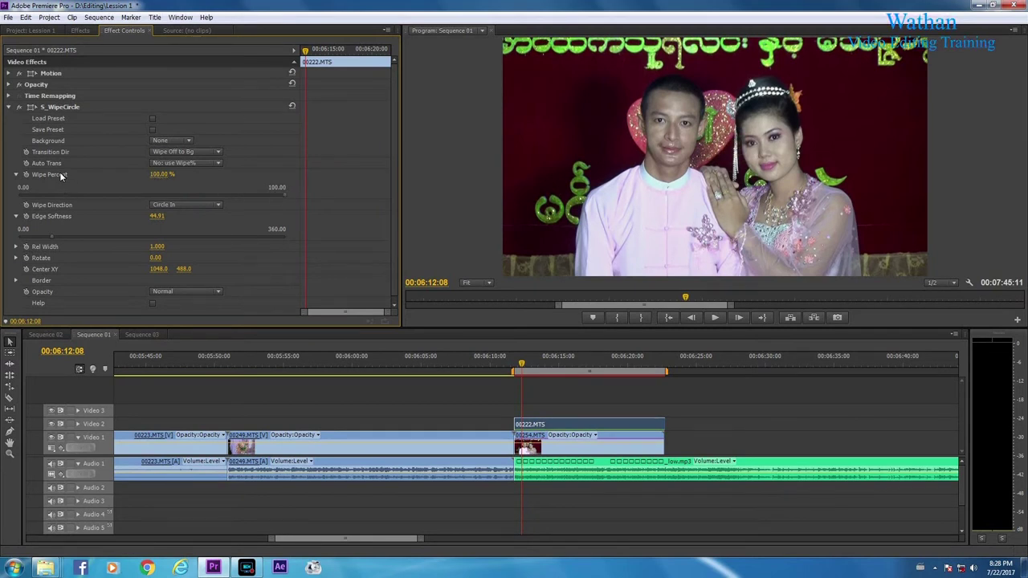
pyautogui.click(540, 365)
pyautogui.press('Up')
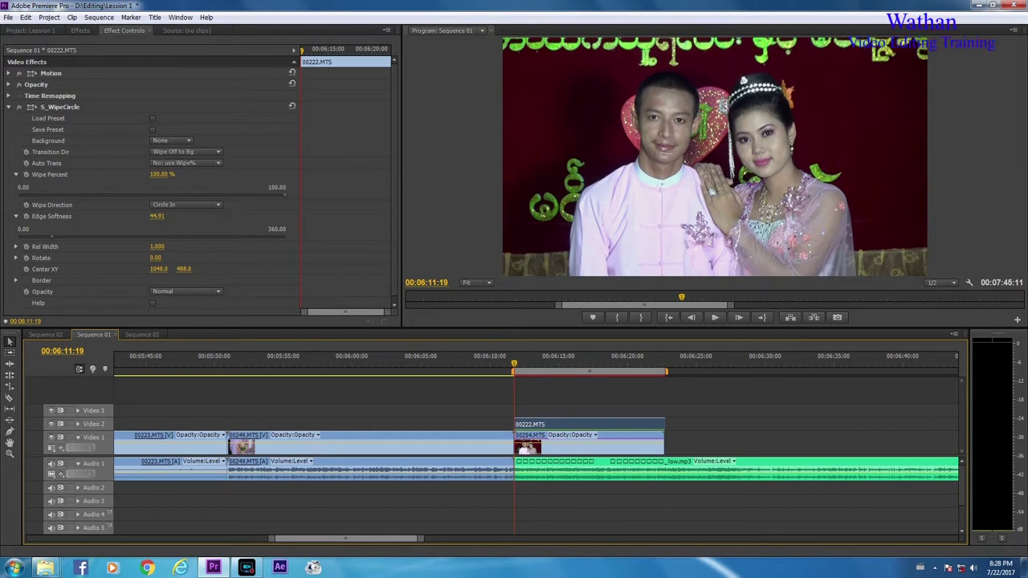
pyautogui.click(26, 175)
# Add a second Wipe Percent keyframe of about 71.43% at 00:06:13:06
pyautogui.click(515, 364)
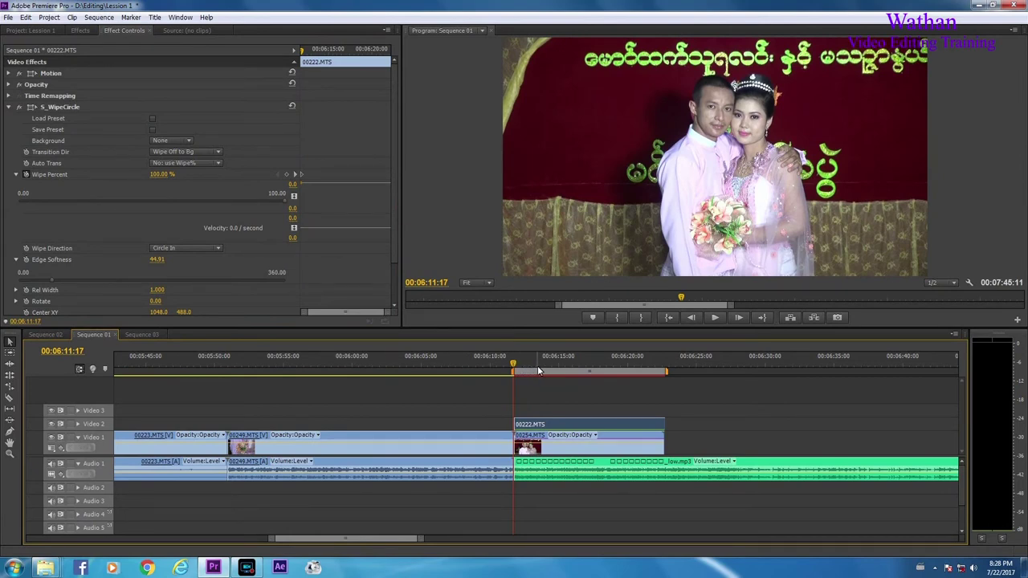
pyautogui.click(535, 364)
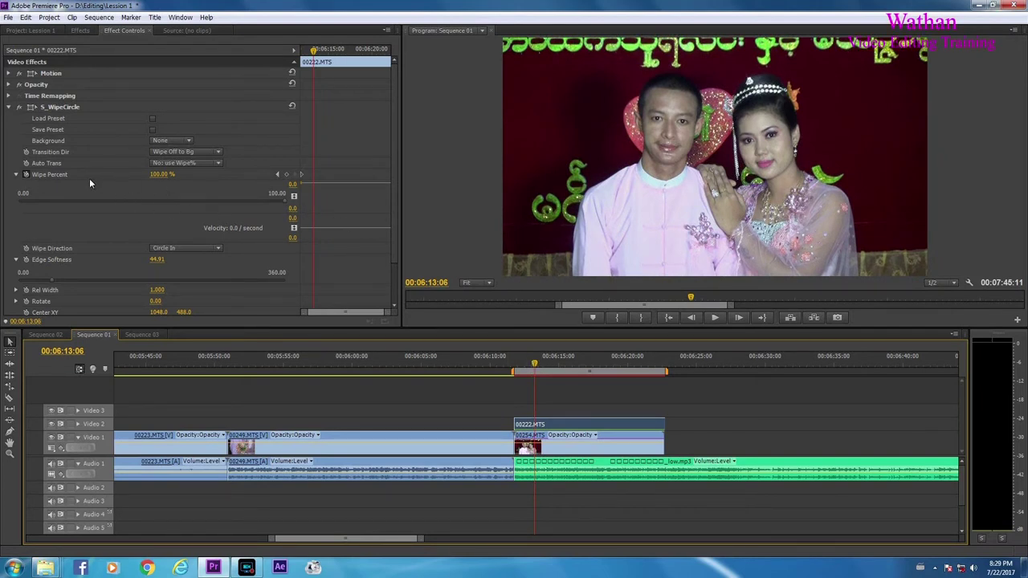
pyautogui.moveTo(283, 203); pyautogui.dragTo(209, 209)
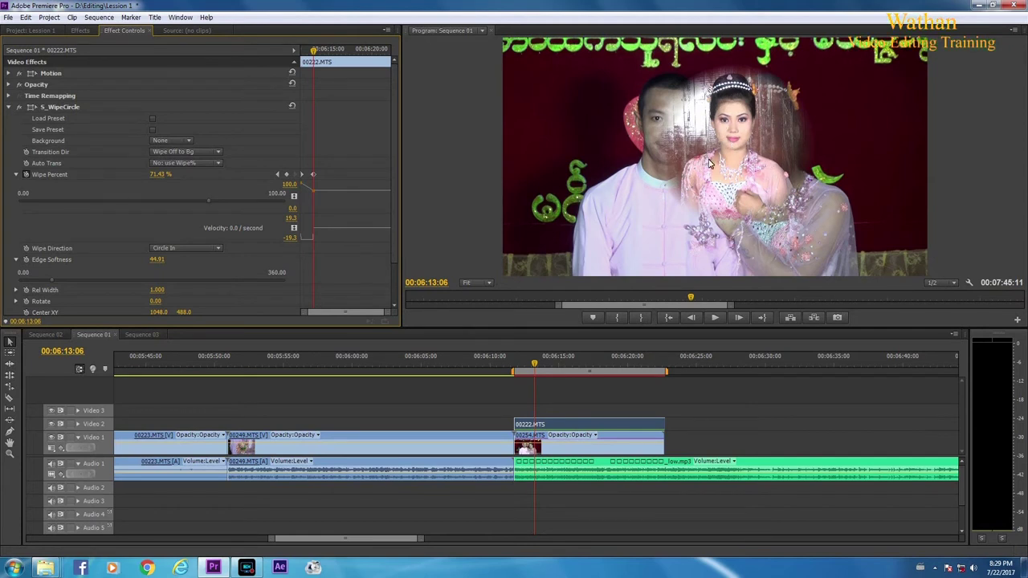
# Scale the Video 2 clip to 66 and position its circle at about 1558, 290.6, in the frame's upper right corner
pyautogui.click(50, 74)
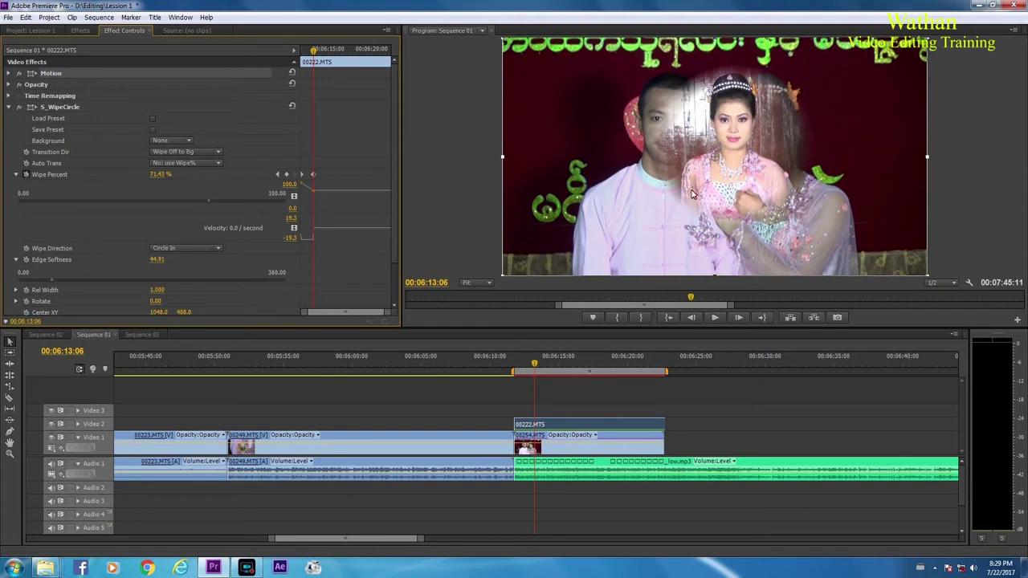
pyautogui.moveTo(723, 205); pyautogui.dragTo(843, 169)
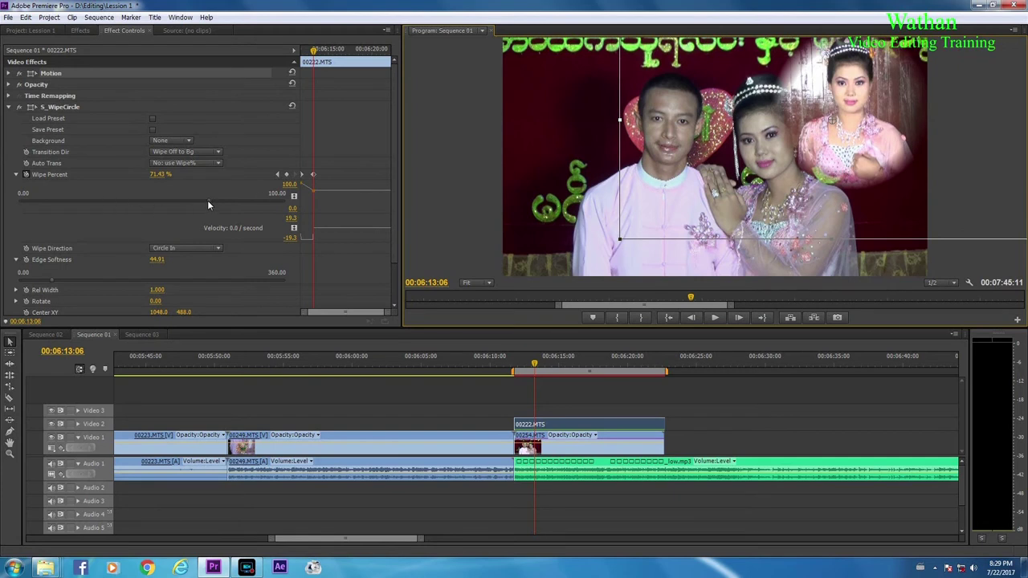
pyautogui.click(9, 73)
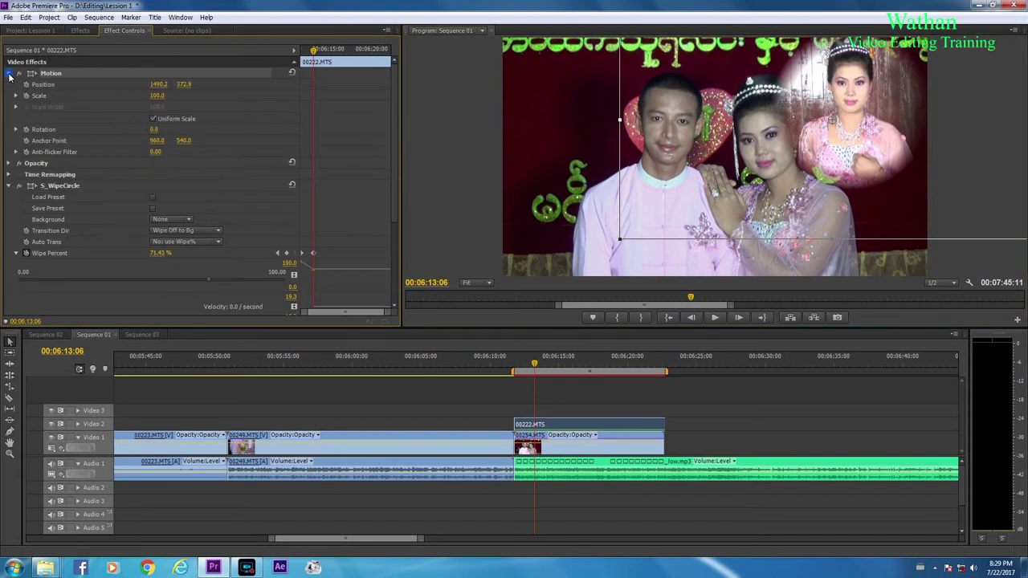
pyautogui.moveTo(153, 95); pyautogui.dragTo(137, 100)
pyautogui.moveTo(763, 143); pyautogui.dragTo(781, 127)
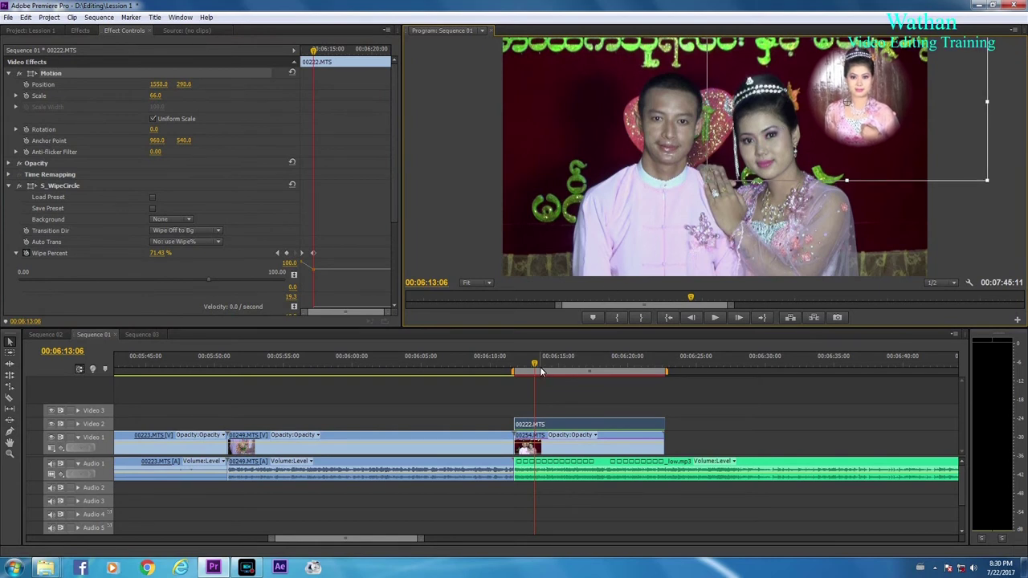
# Play the sequence from the start of the Video 2 clip and scrub through the circle's opening animation
pyautogui.moveTo(534, 368); pyautogui.dragTo(514, 371)
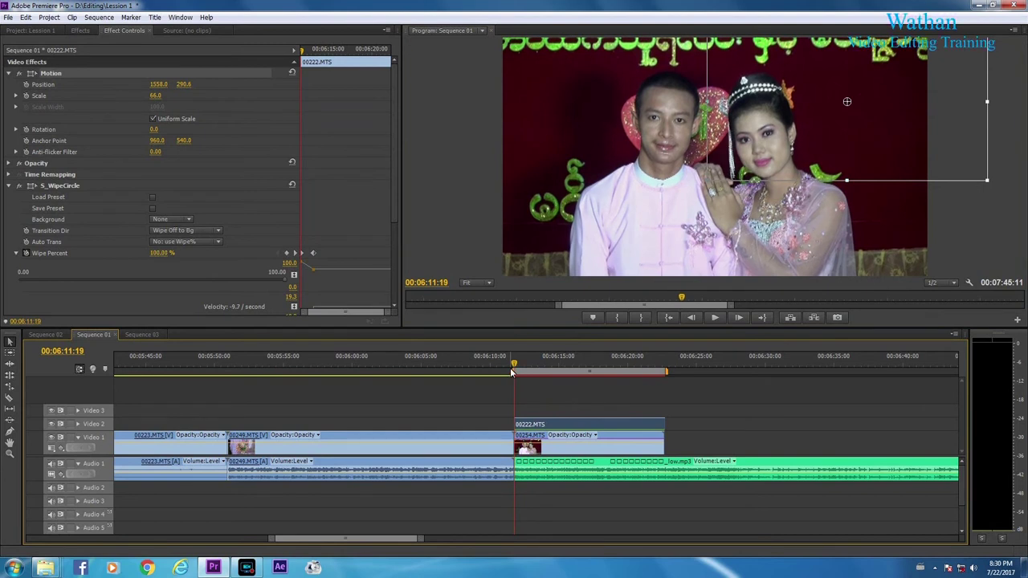
pyautogui.click(480, 230)
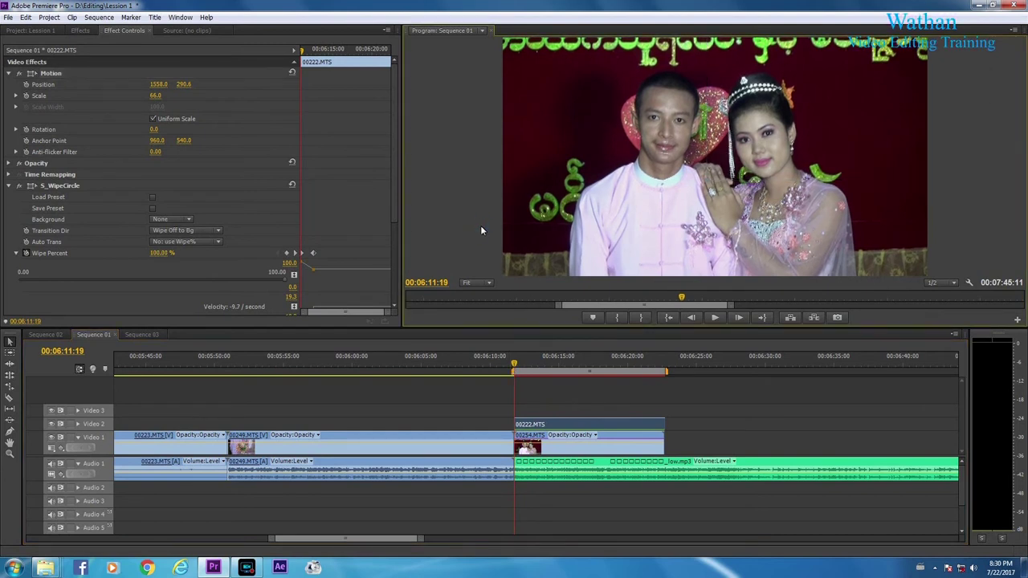
pyautogui.press('space')
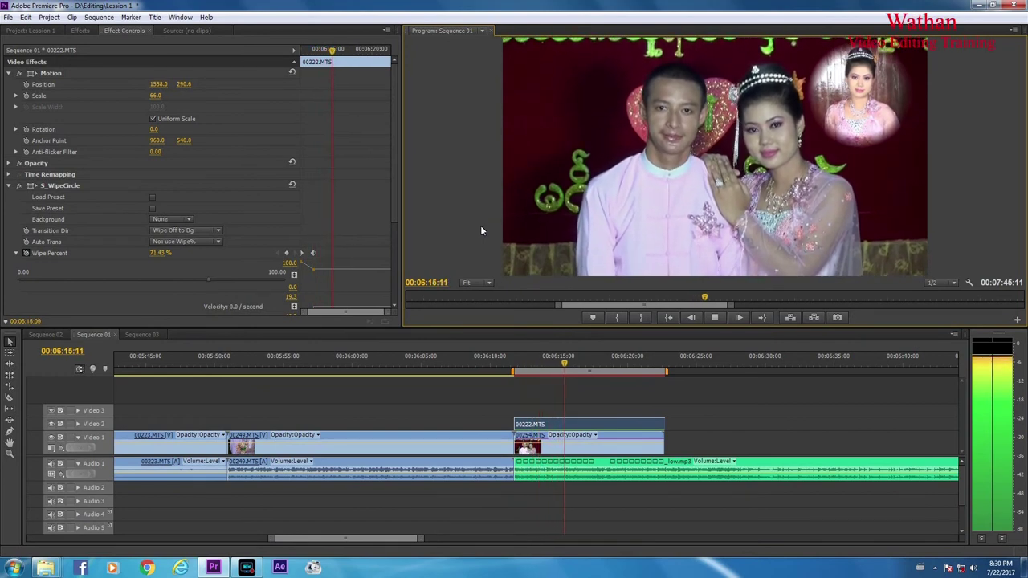
pyautogui.press('space')
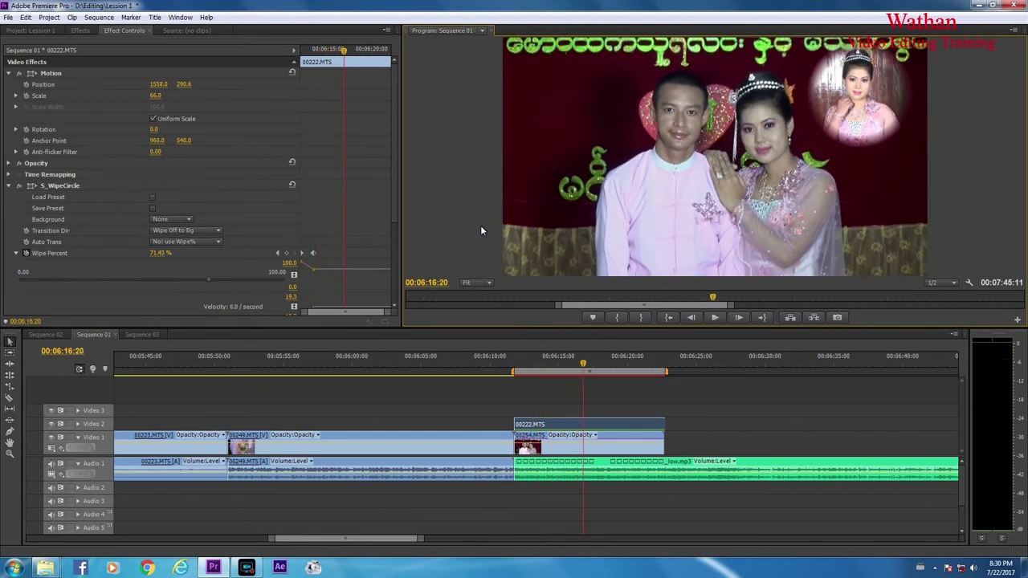
pyautogui.moveTo(584, 366); pyautogui.dragTo(518, 374)
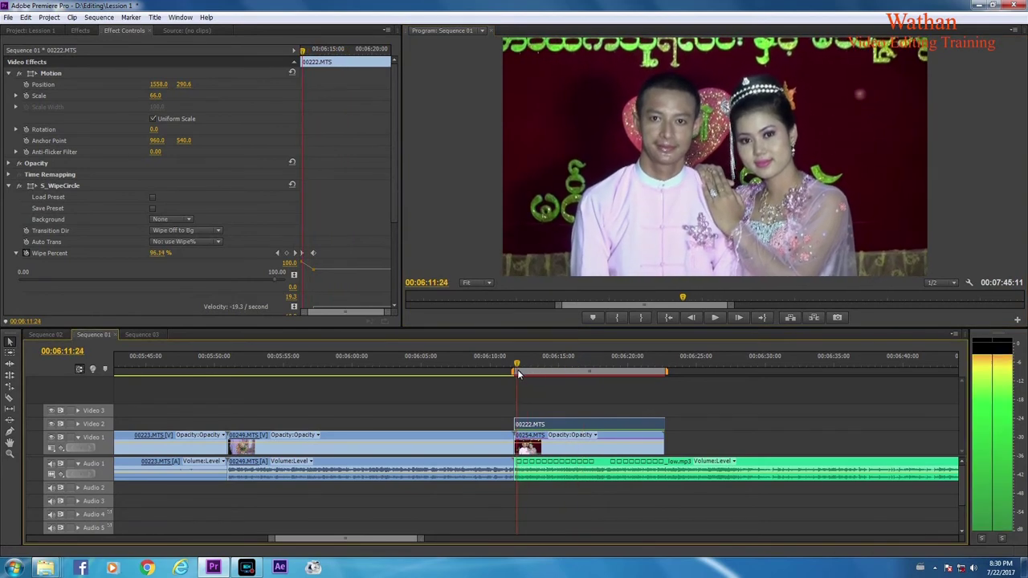
pyautogui.click(541, 369)
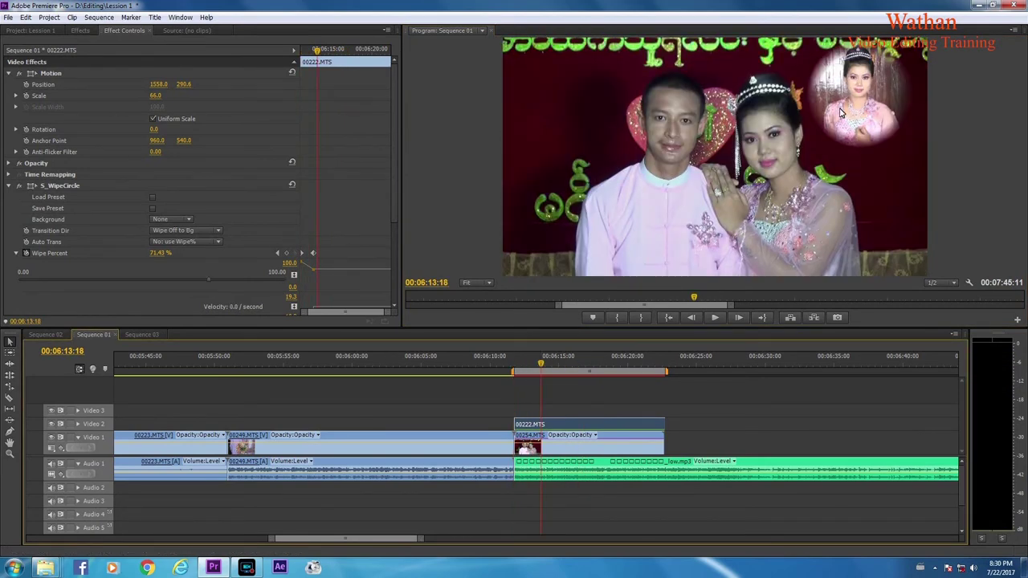
# Slow the circle's opening by moving the second Wipe Percent keyframe further along the clip, and play the sequence from the clip's start
pyautogui.click(314, 254)
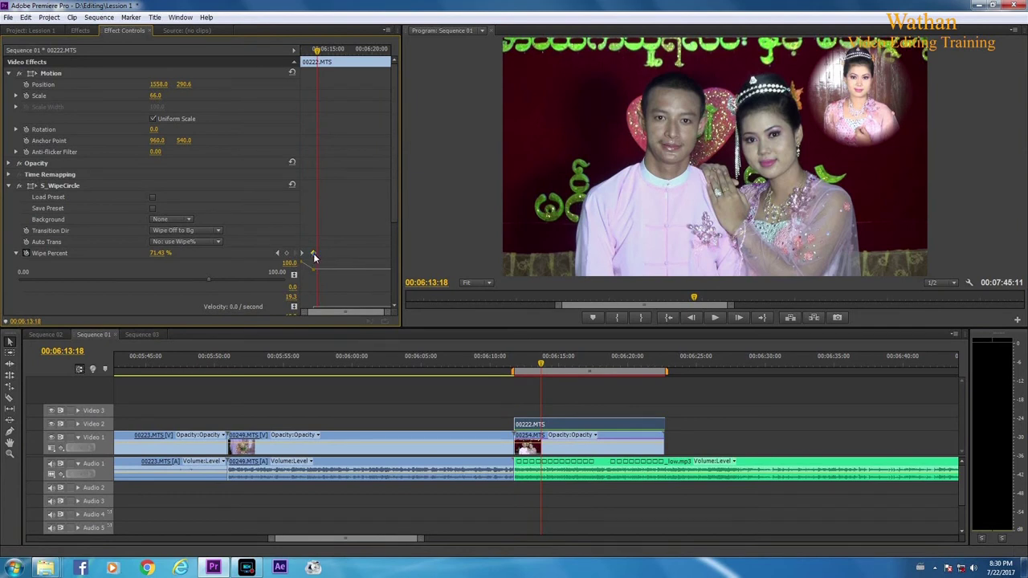
pyautogui.moveTo(318, 255); pyautogui.dragTo(331, 259)
pyautogui.moveTo(544, 366); pyautogui.dragTo(519, 370)
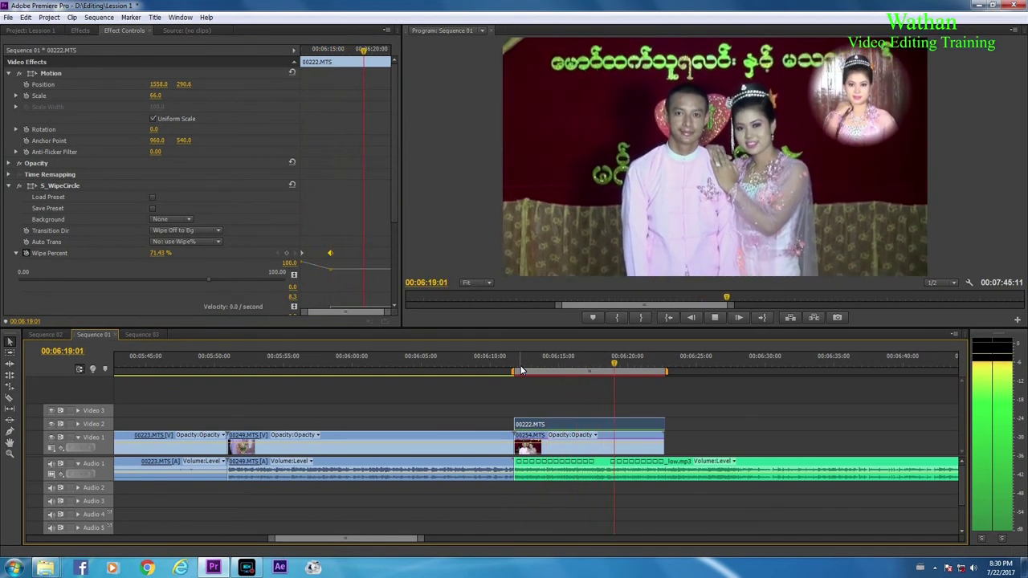
# Duplicate the Video 2 clip directly above onto Video 3 and position the copy's circle at about 226.4, 314.8, in the frame's upper left corner
pyautogui.press('space')
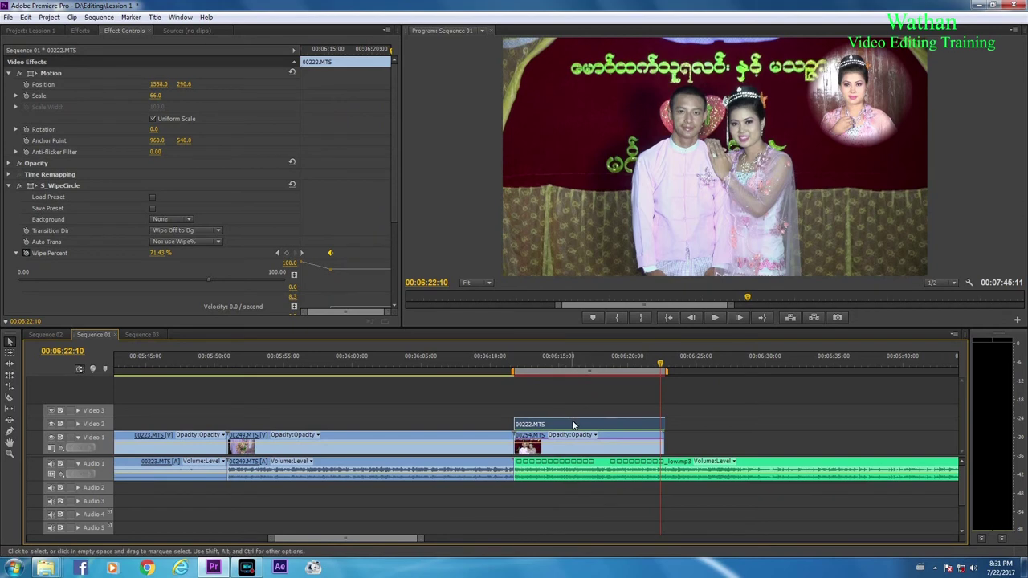
pyautogui.moveTo(575, 427); pyautogui.dragTo(575, 415)
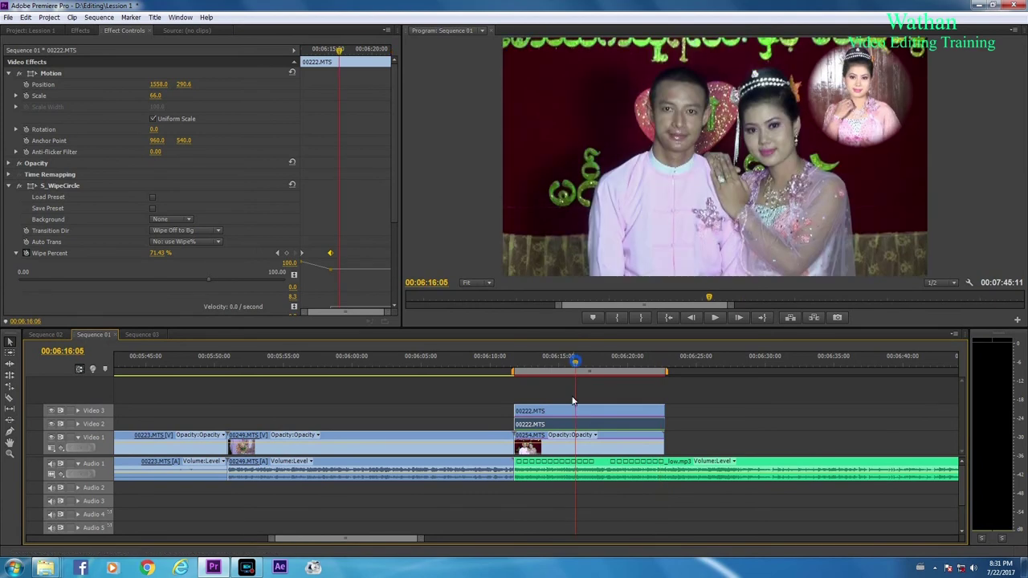
pyautogui.click(572, 416)
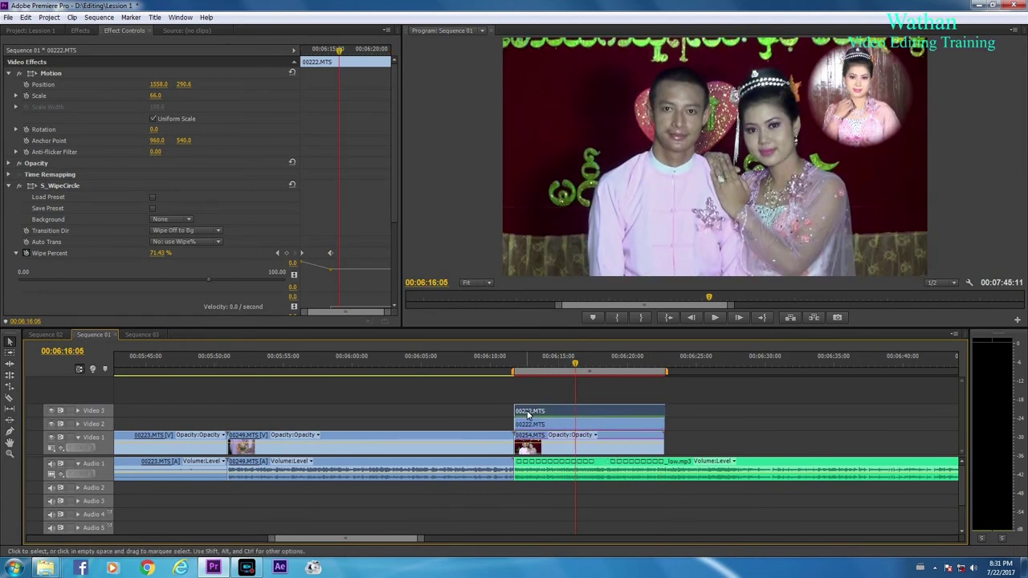
pyautogui.click(50, 74)
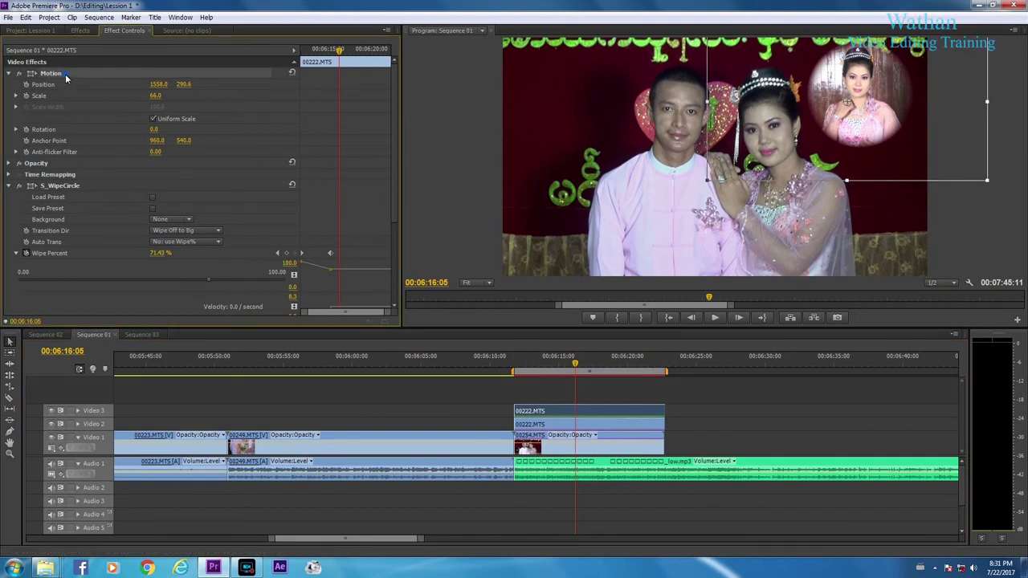
pyautogui.moveTo(813, 103); pyautogui.dragTo(529, 119)
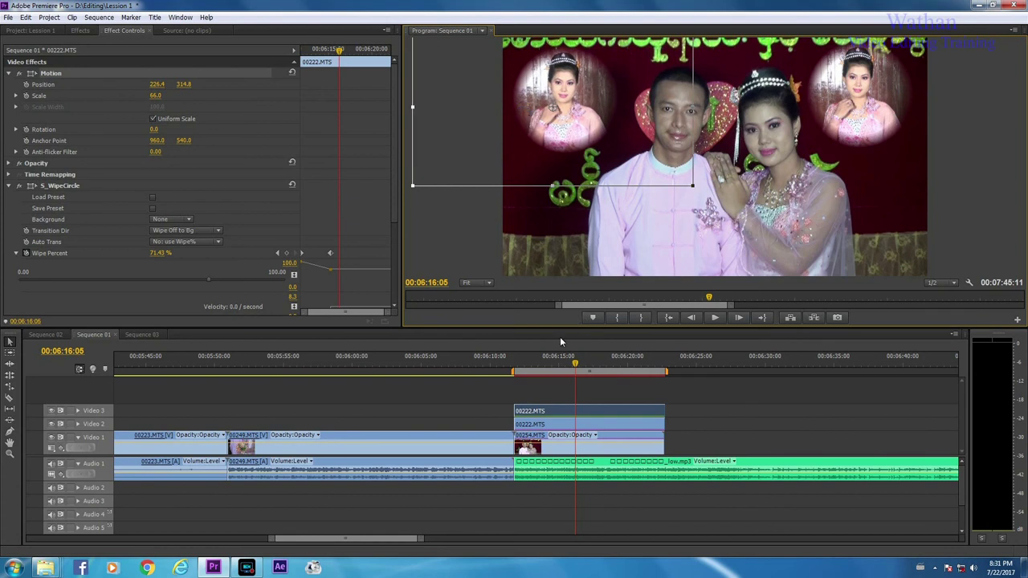
# Play the sequence from the start of the stacked clips to preview both circles opening together
pyautogui.click(518, 364)
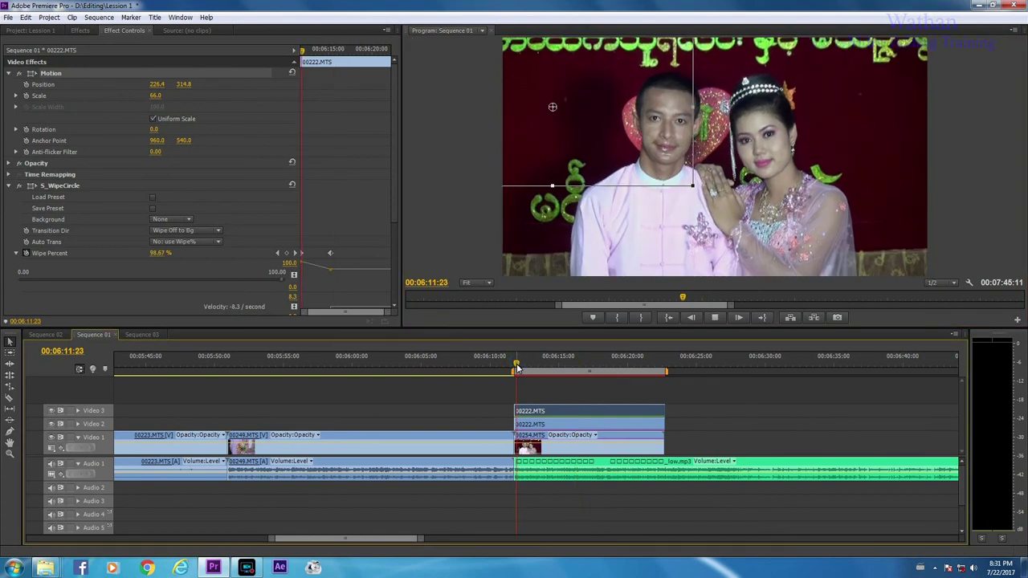
pyautogui.press('space')
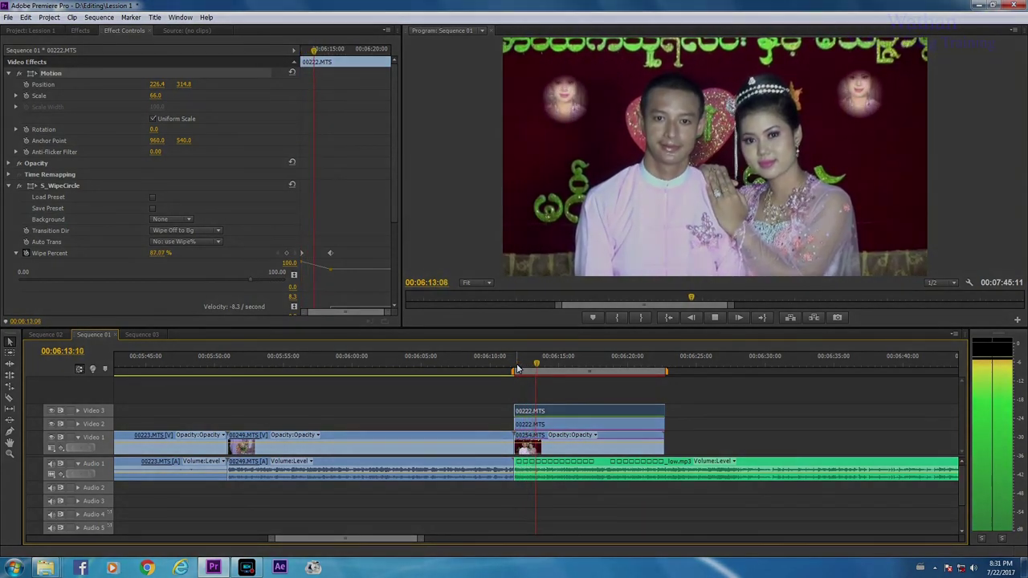